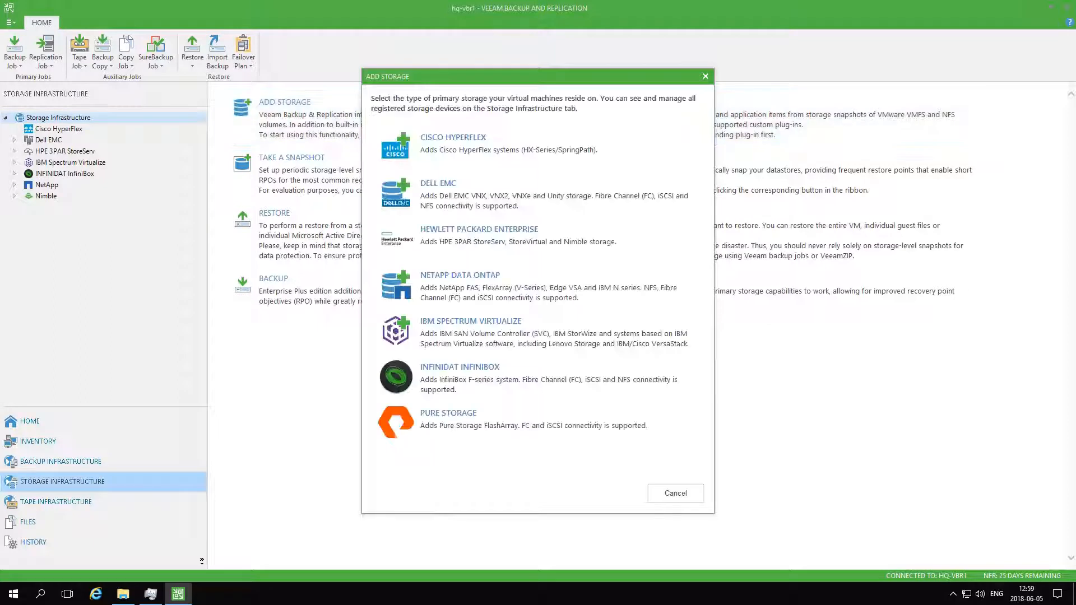
left_click_drag(504, 77, 574, 73)
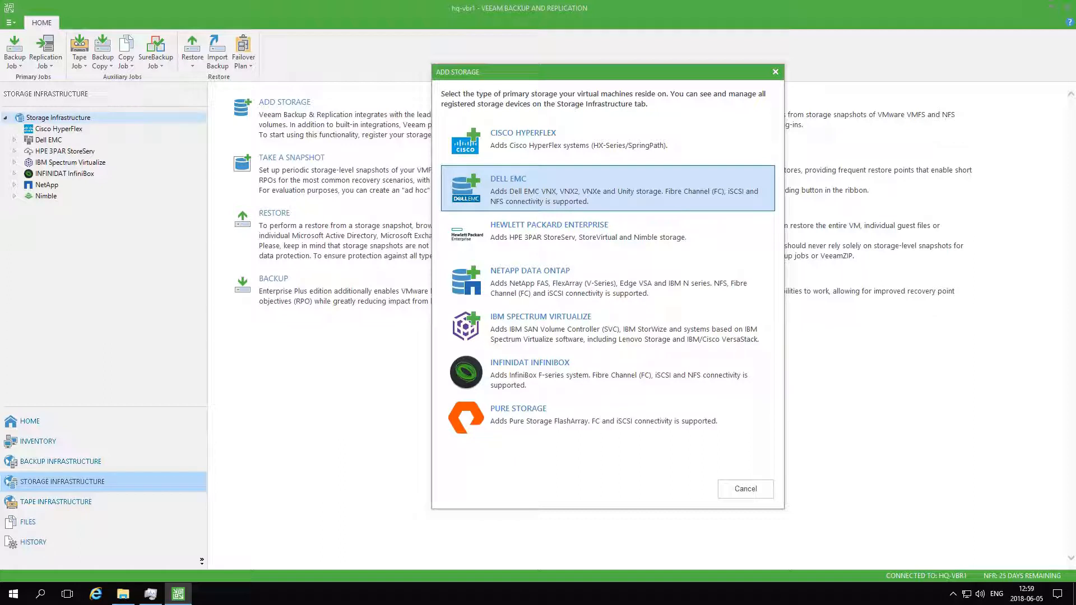
left_click(608, 189)
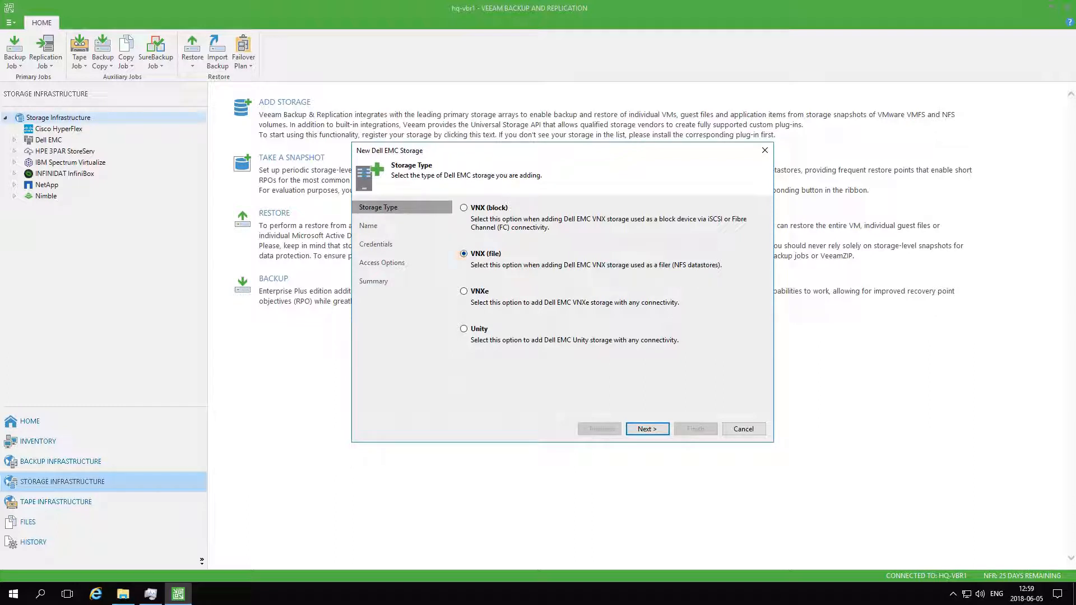
left_click(464, 292)
left_click(744, 429)
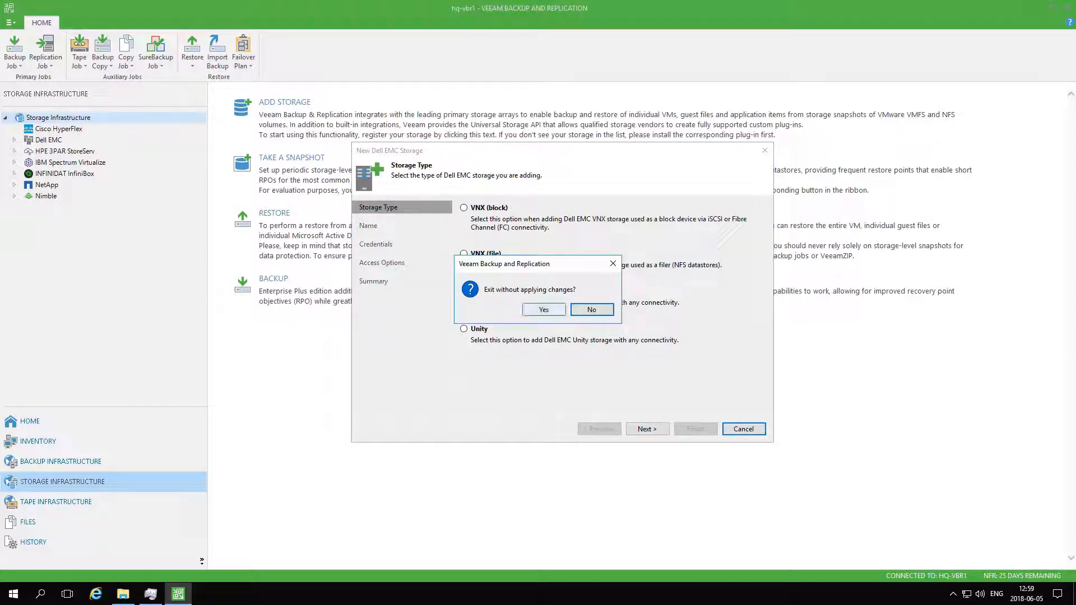
left_click(543, 310)
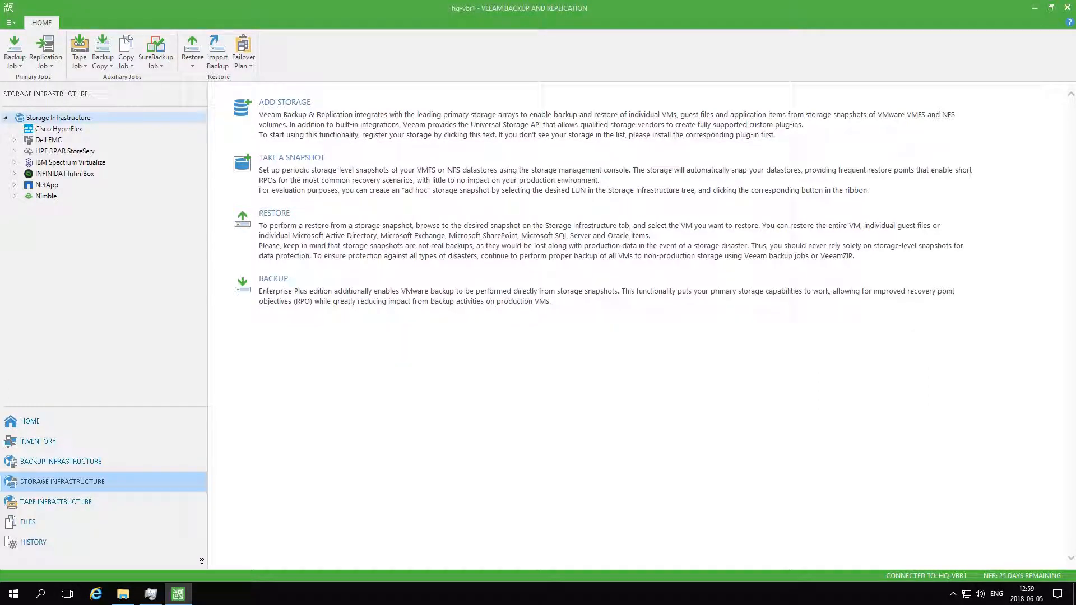
Expand pdcstor09 under Dell EMC and open its storage settings, reviewing the Name, Credentials and Access Options pages
left_click(15, 140)
left_click(58, 152)
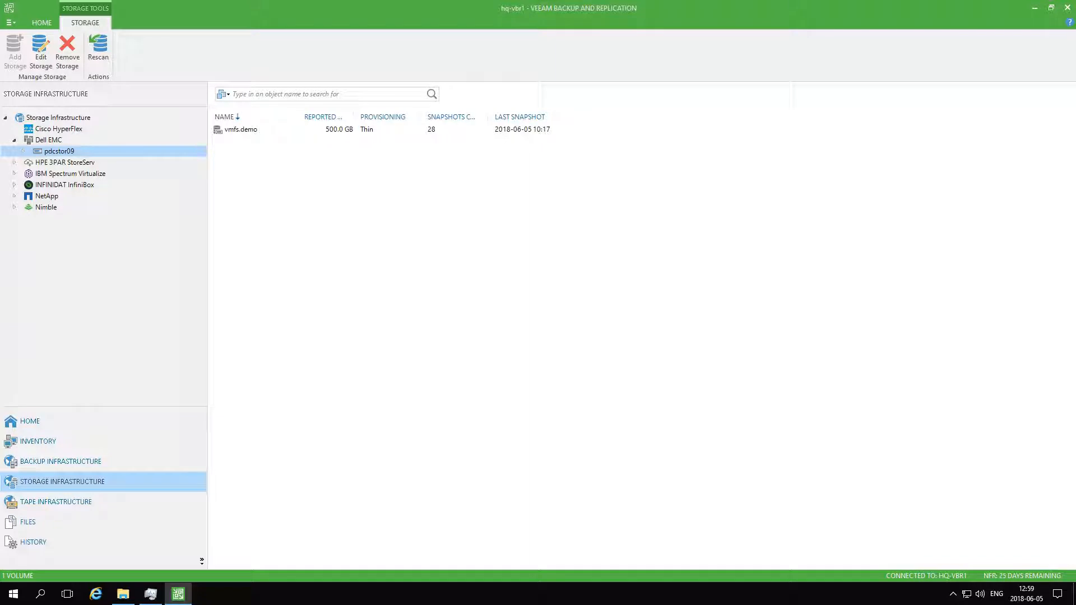
left_click(23, 151)
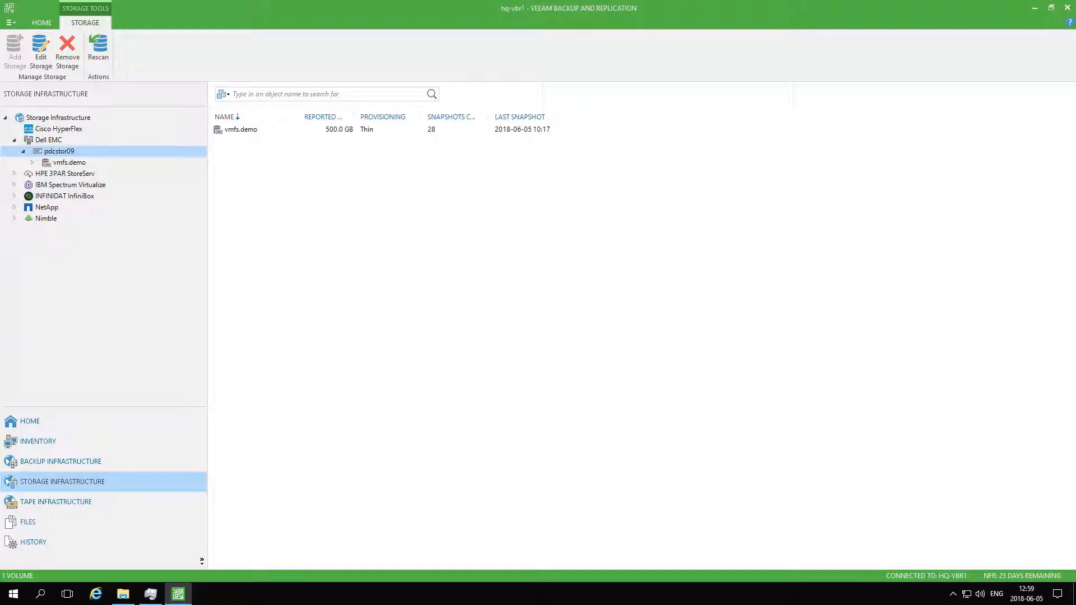
right_click(65, 152)
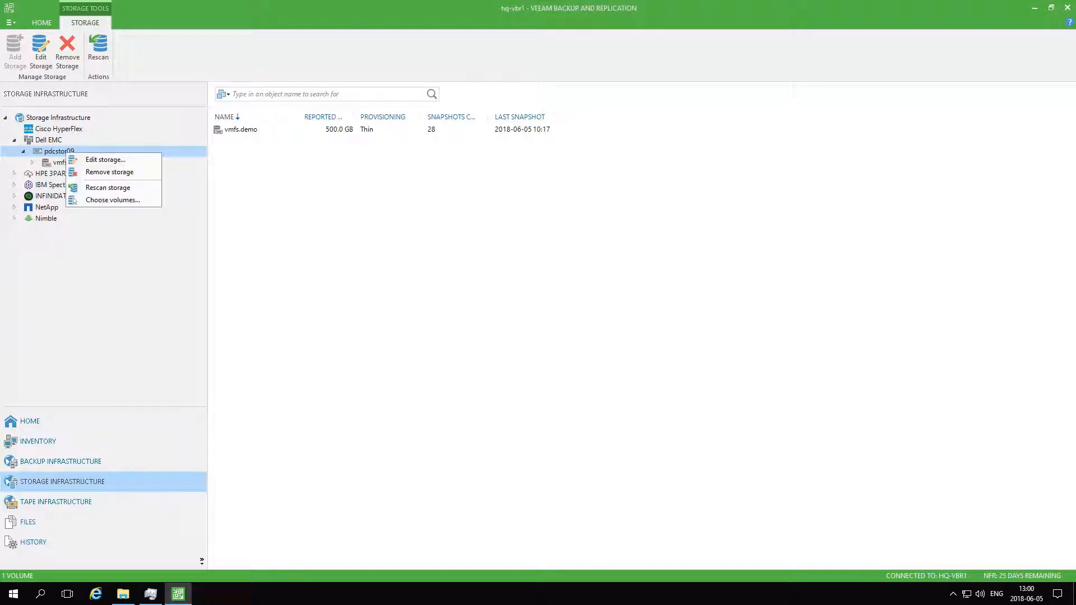
left_click(105, 159)
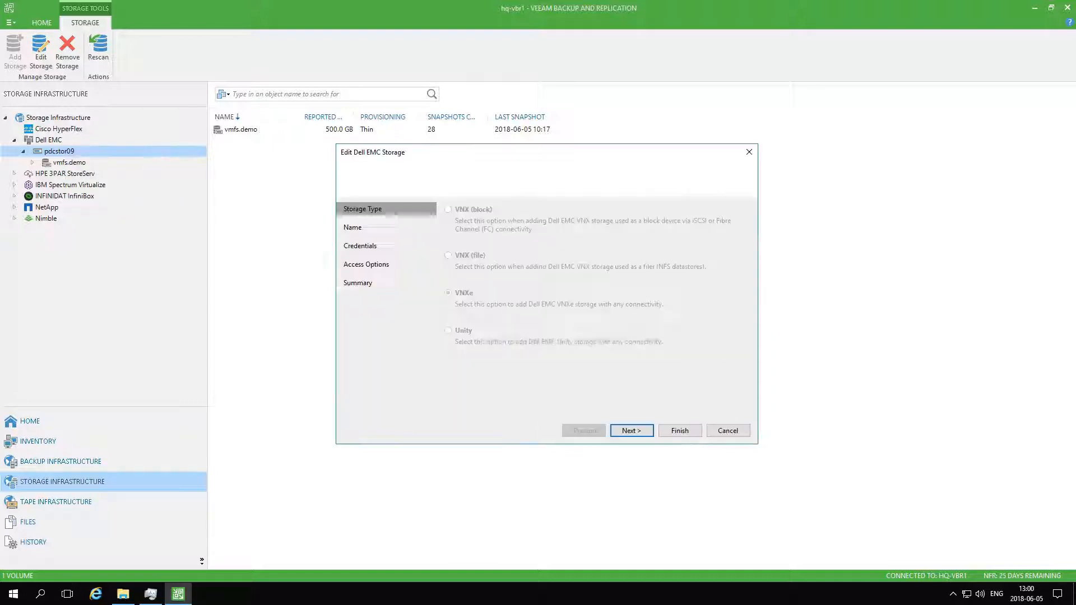
left_click(353, 227)
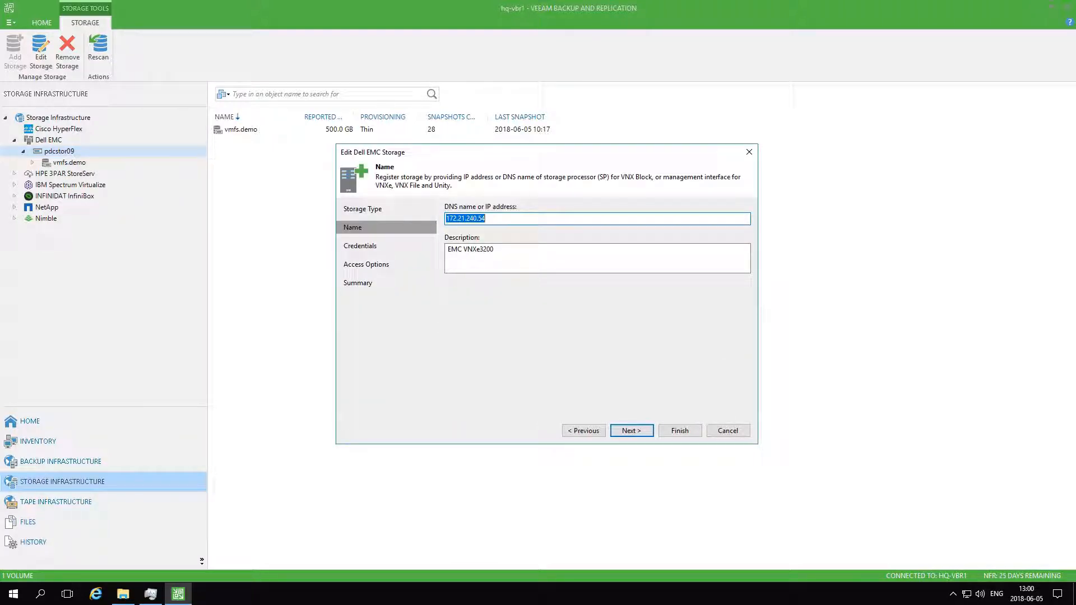
left_click(360, 246)
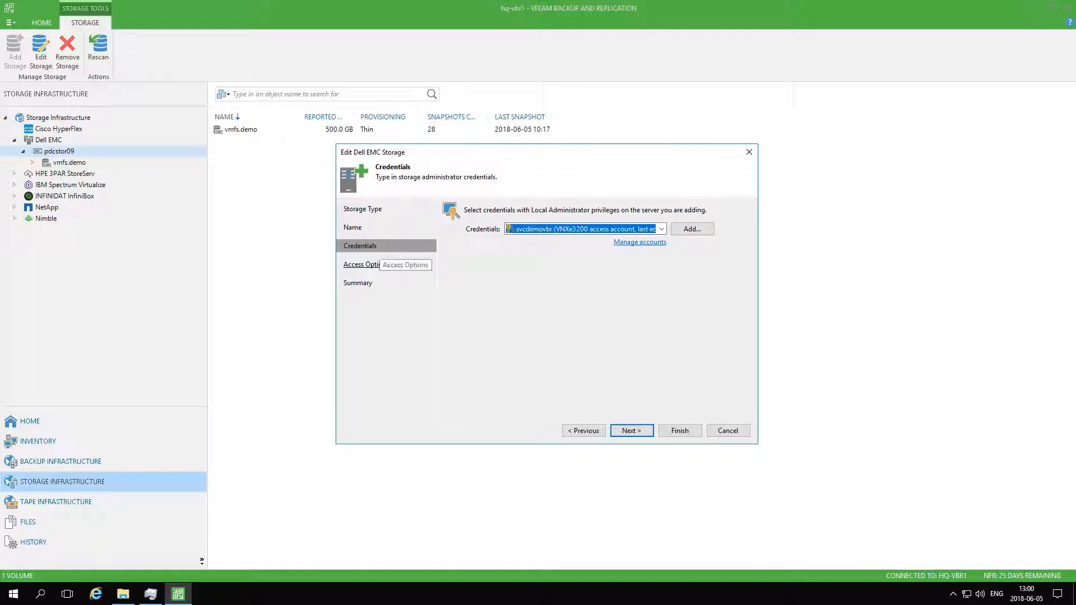
left_click(364, 265)
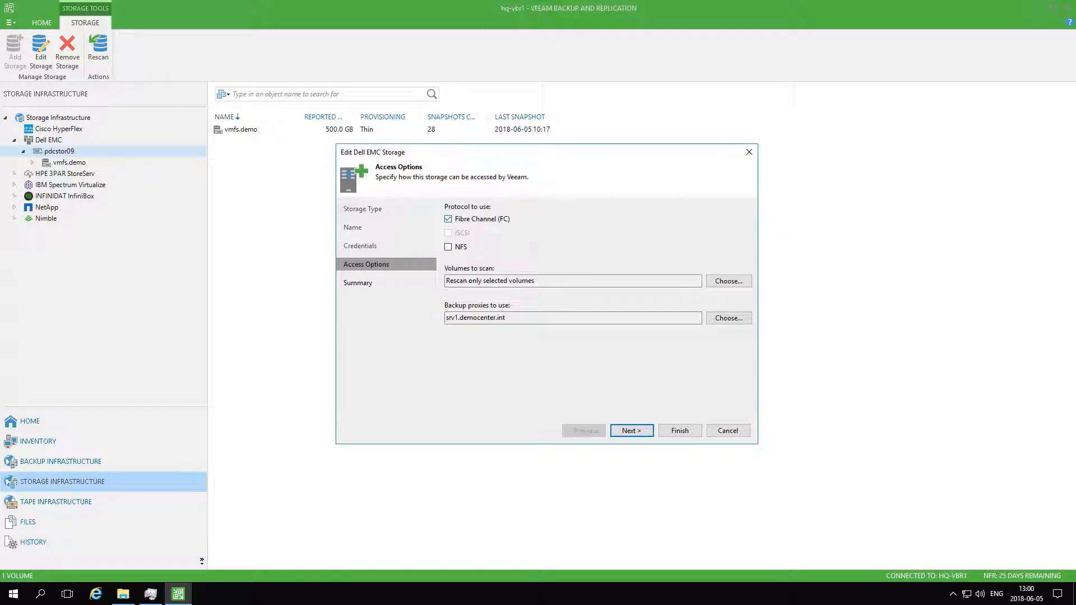
left_click(728, 282)
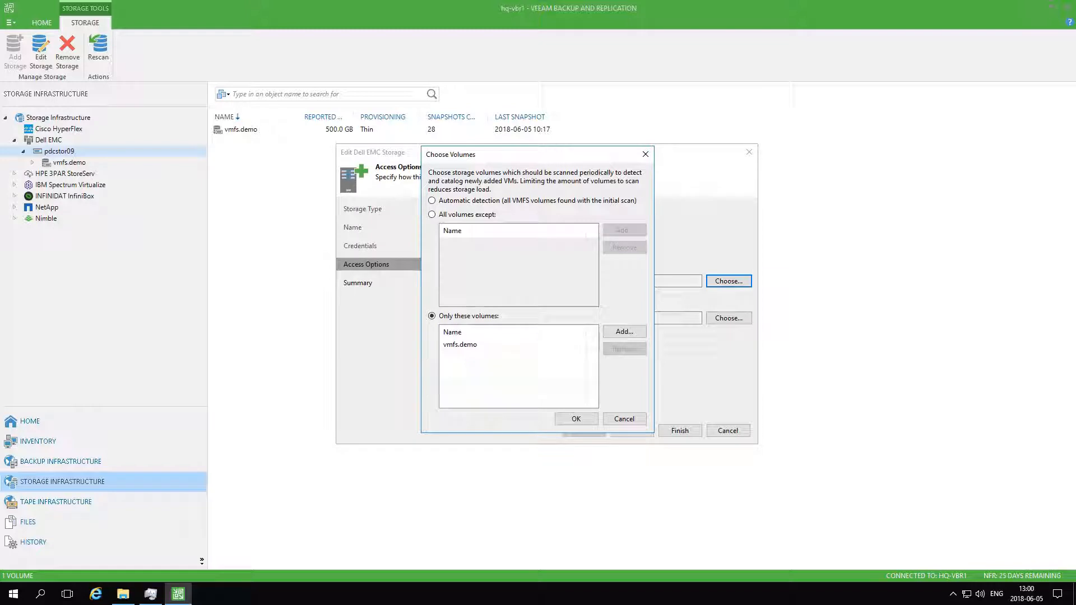
left_click(432, 215)
left_click(624, 230)
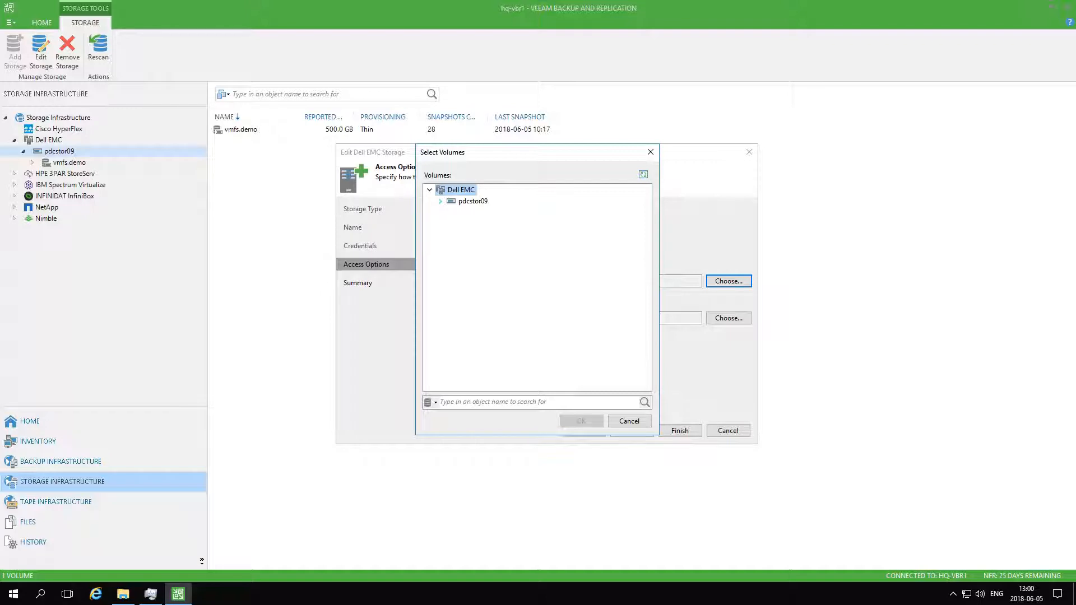
left_click(441, 201)
left_click(476, 212)
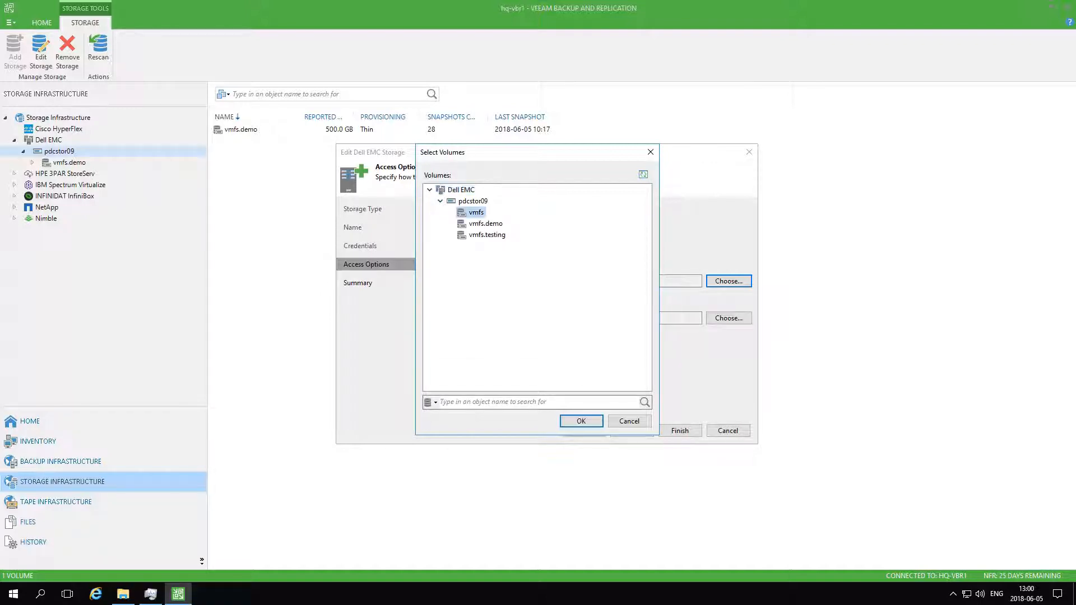
left_click(482, 224)
left_click(483, 235)
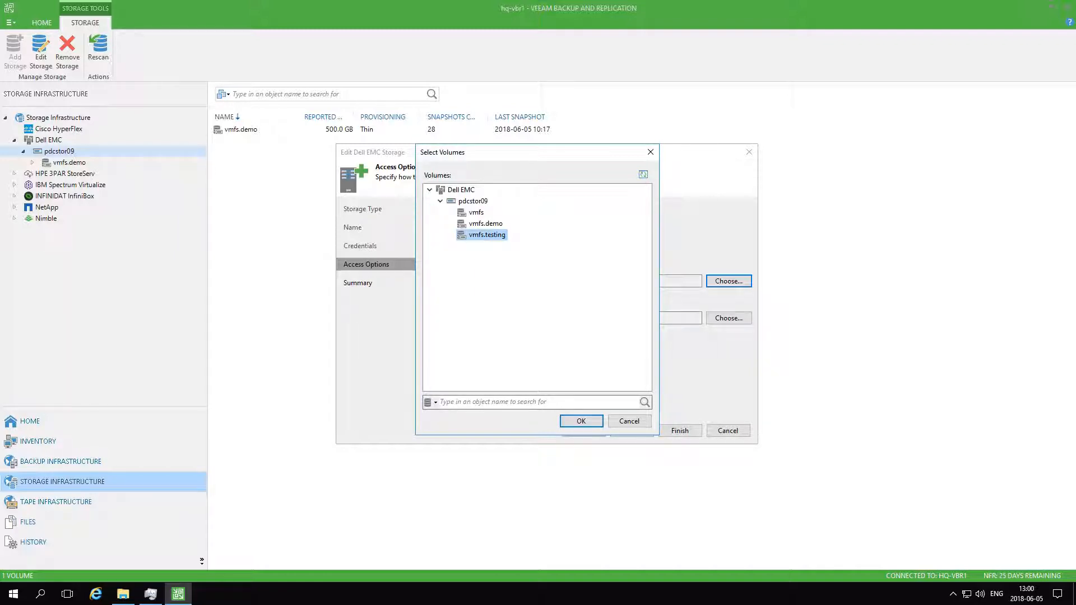
left_click(630, 422)
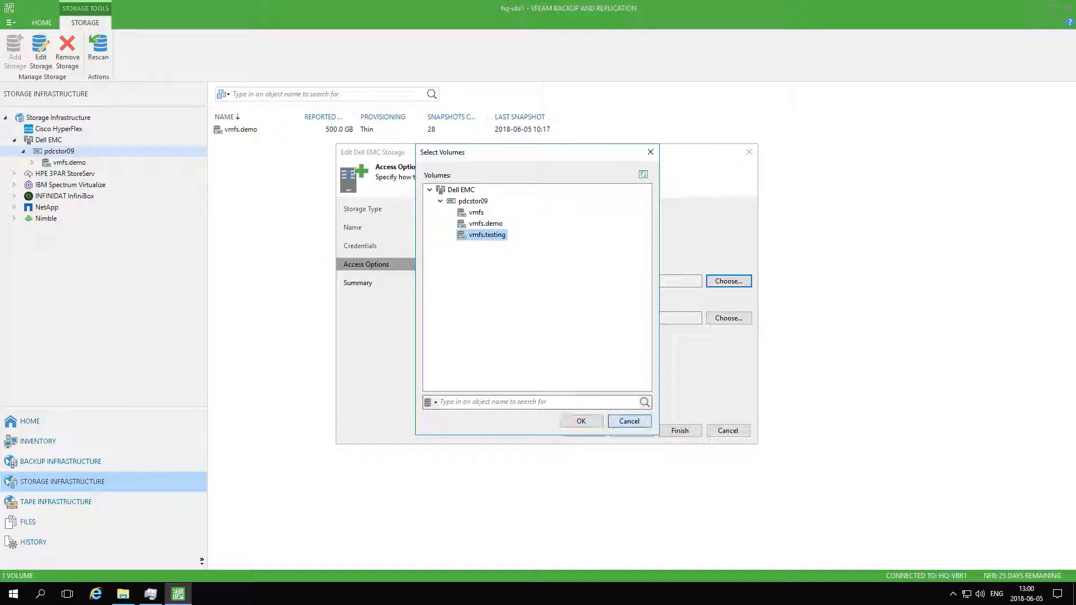
left_click(624, 419)
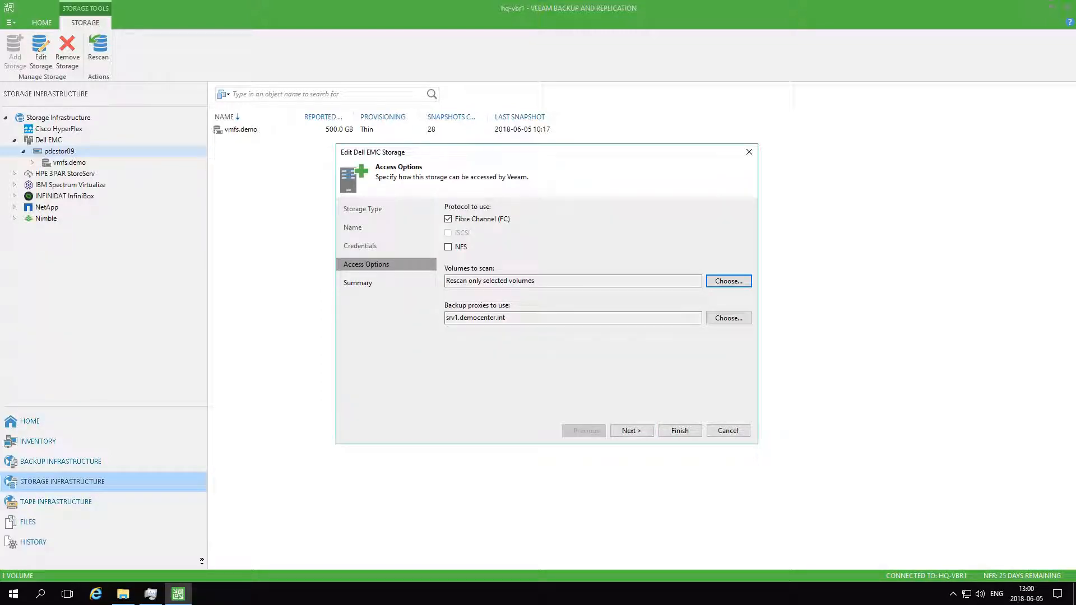
left_click(727, 431)
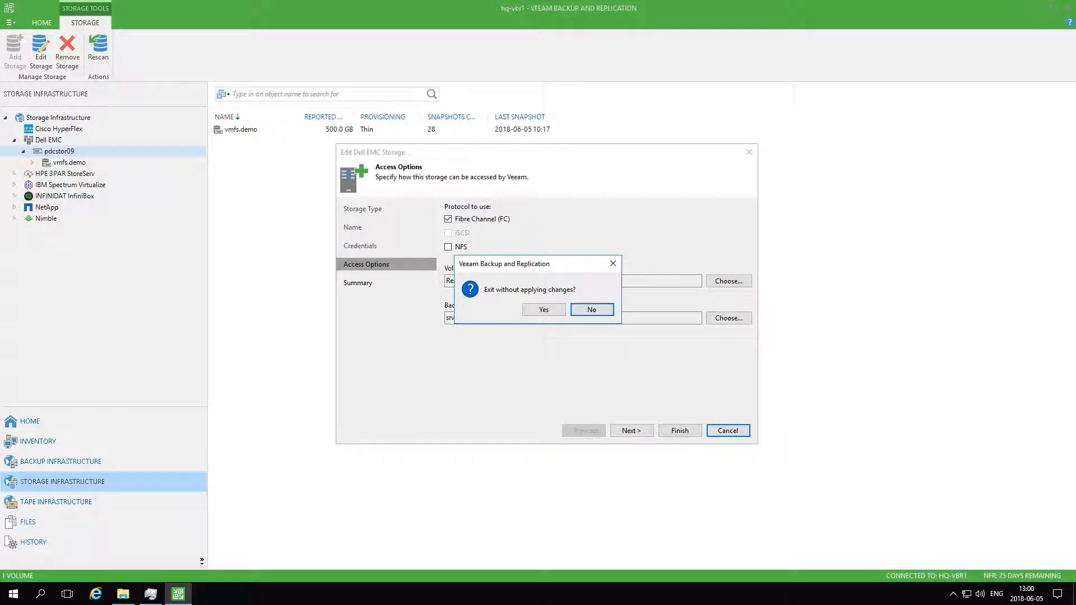
left_click(543, 309)
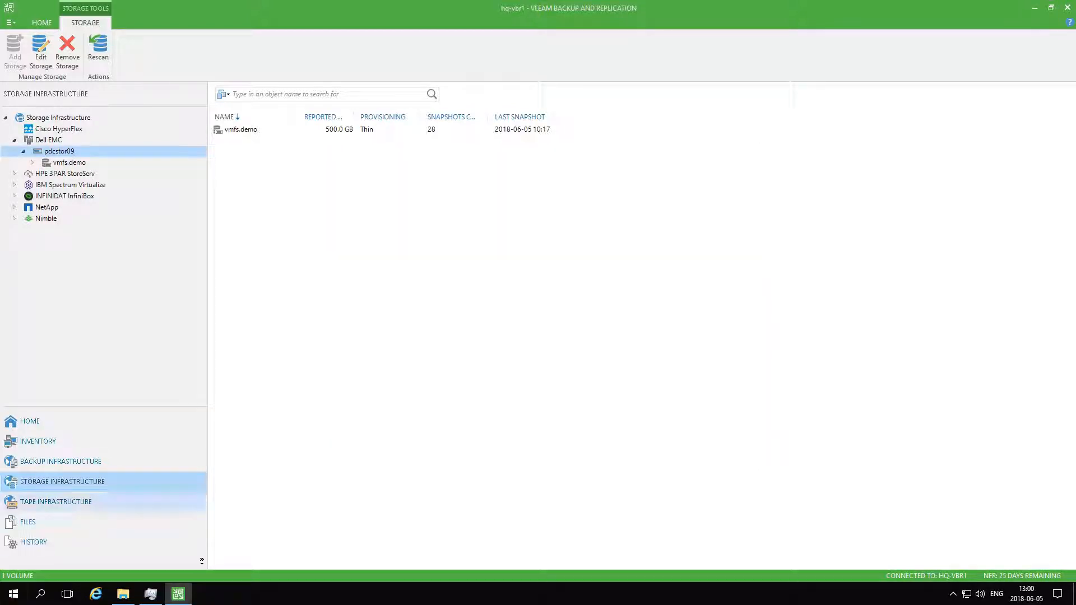
Browse the vmfs.demo volume's snapshots and open the 2018-06-04_21.17.00 snapshot
left_click(32, 162)
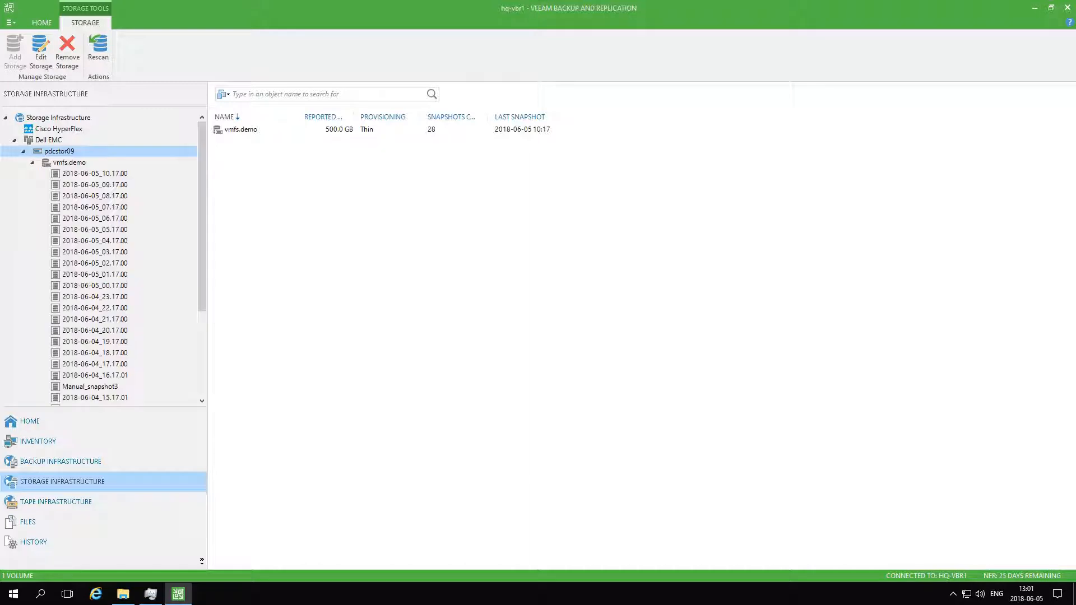
left_click(94, 174)
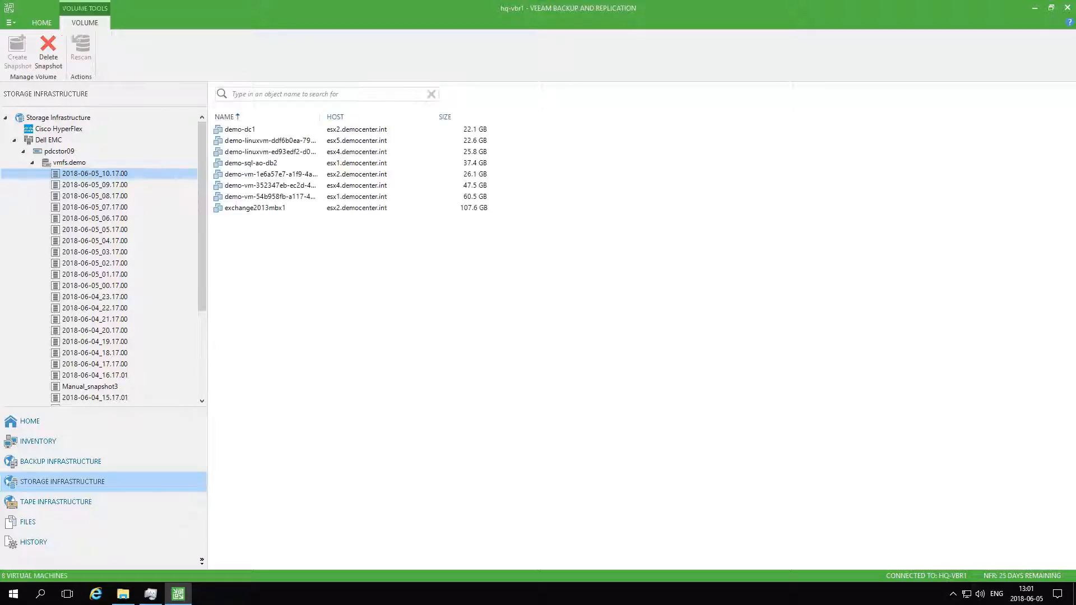
left_click(70, 162)
left_click(257, 152)
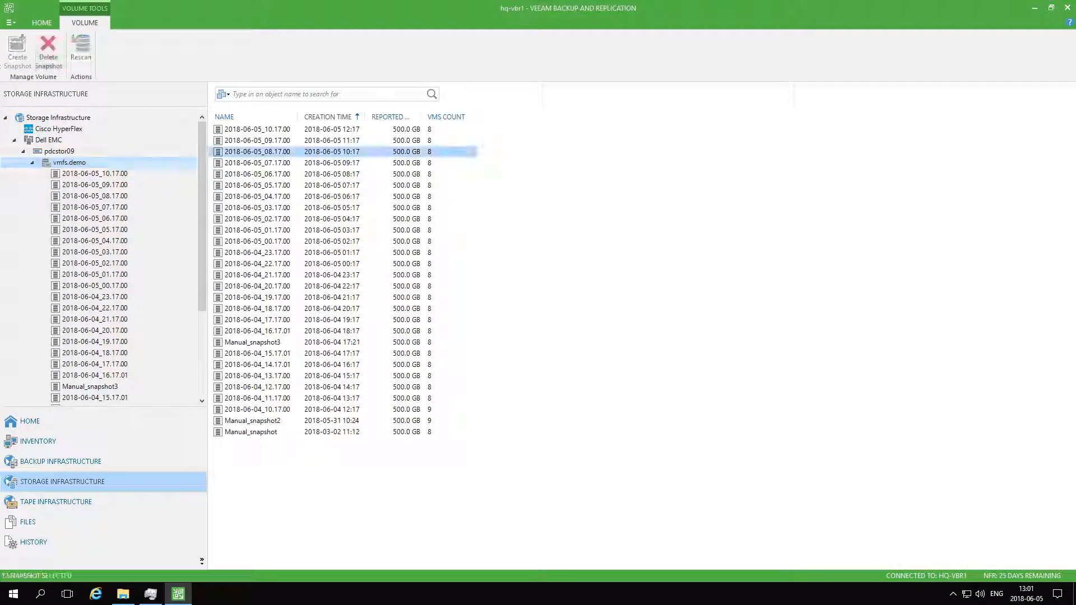
left_click(257, 208)
left_click(257, 275)
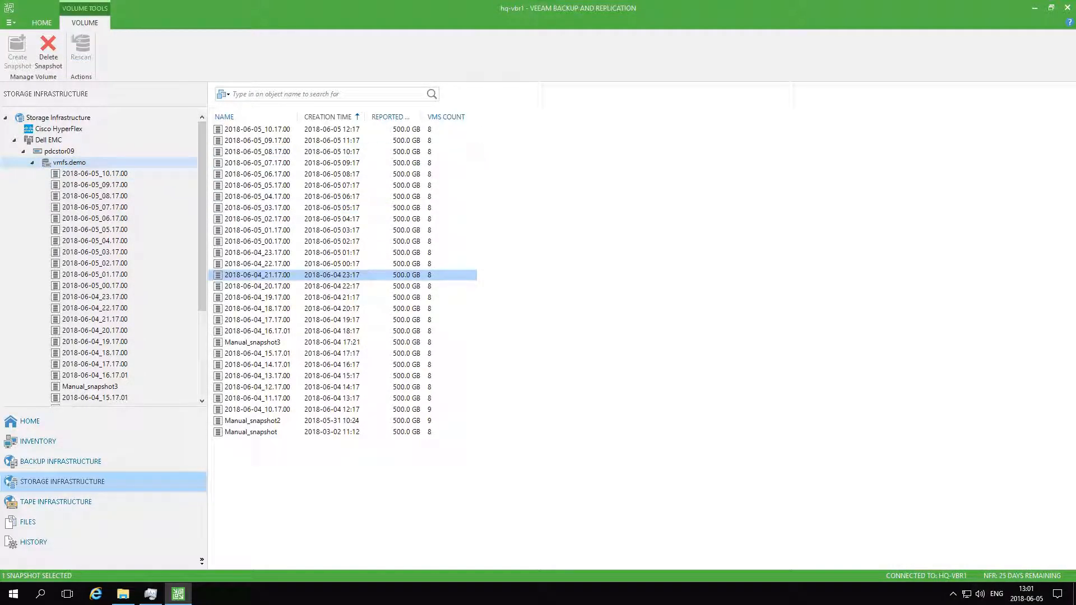
right_click(280, 275)
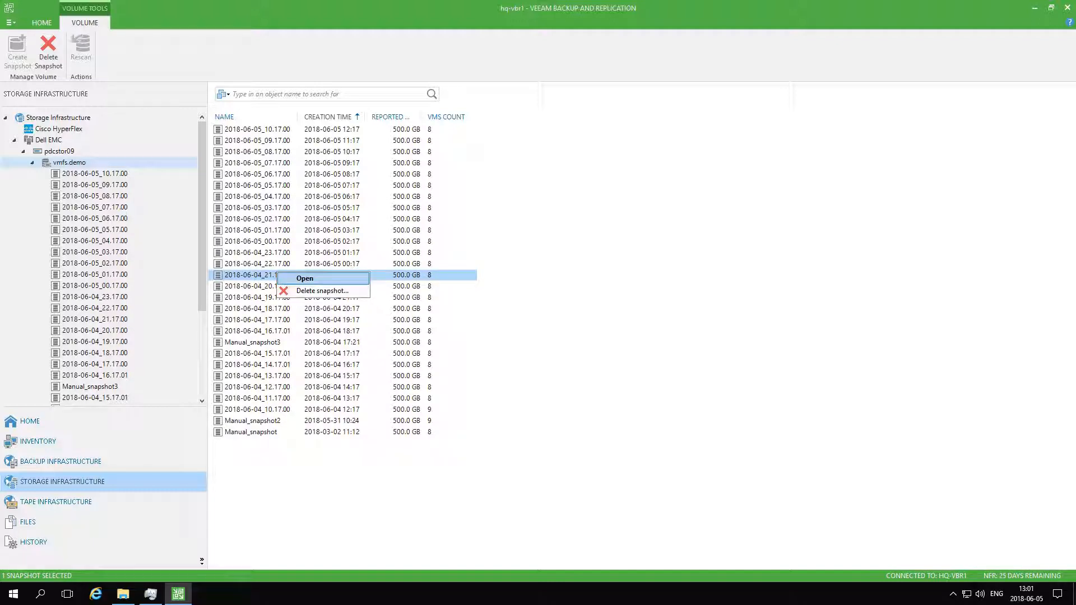
left_click(300, 278)
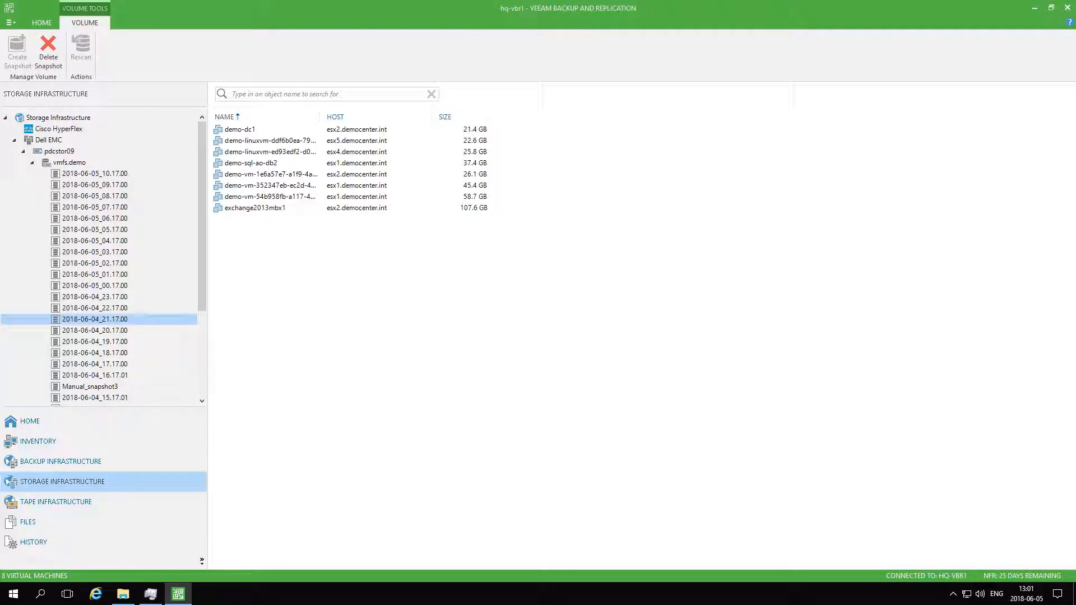
Widen the Name column and look through the virtual machines contained in the opened snapshot
left_click_drag(322, 117, 361, 116)
left_click(240, 129)
left_click(290, 152)
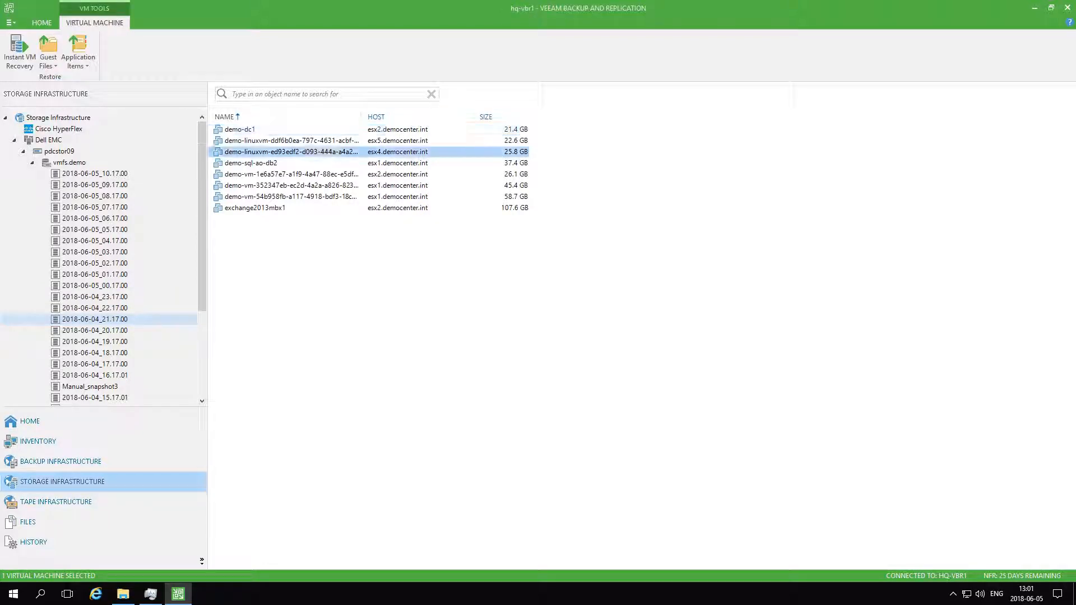
left_click(251, 163)
left_click(252, 175)
left_click(255, 208)
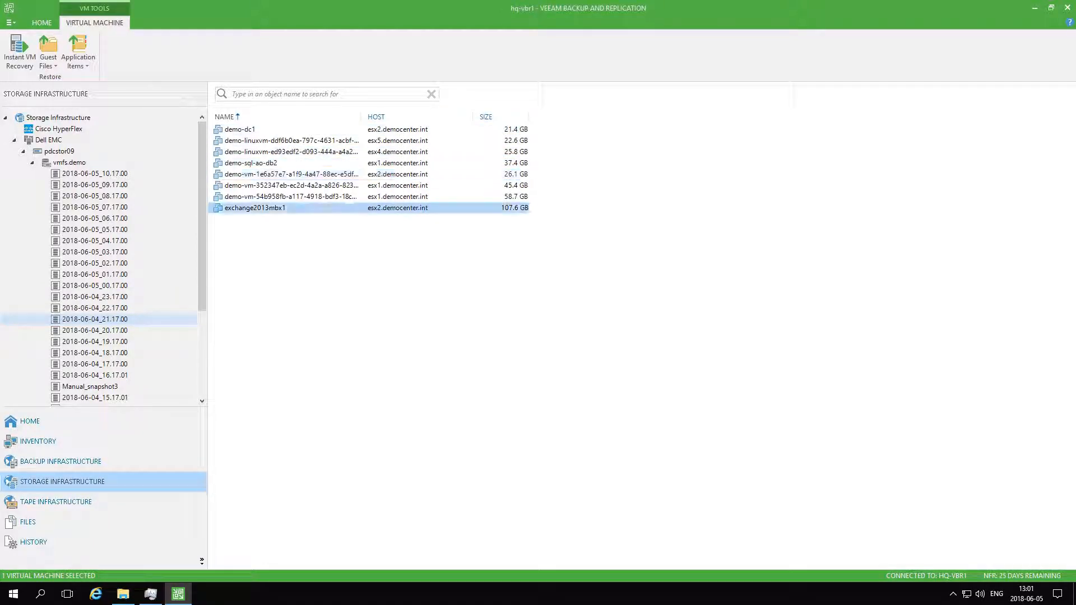
right_click(256, 208)
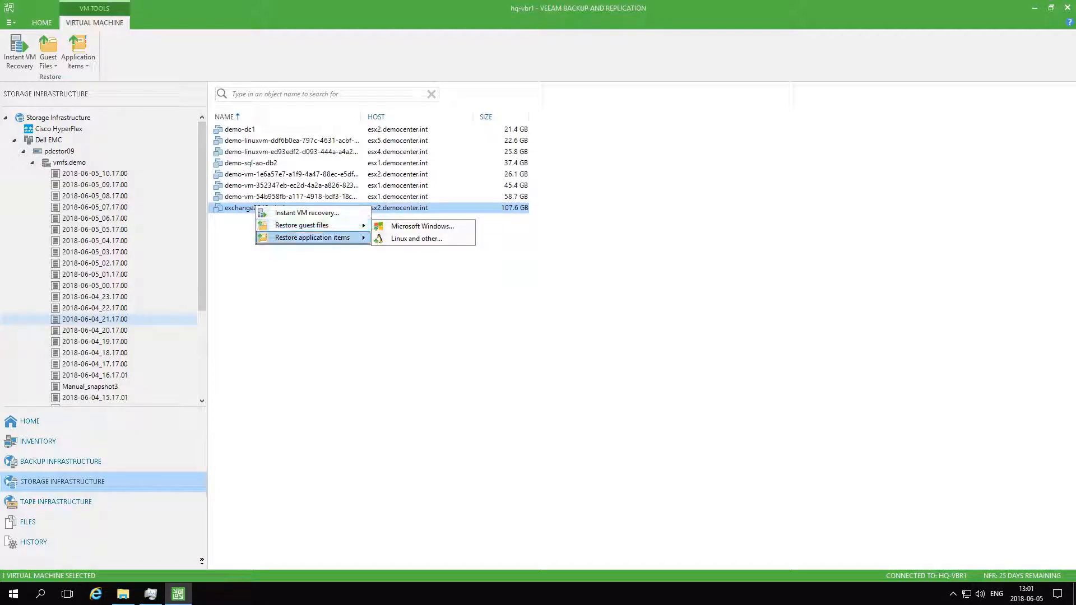
mouse_move(314, 237)
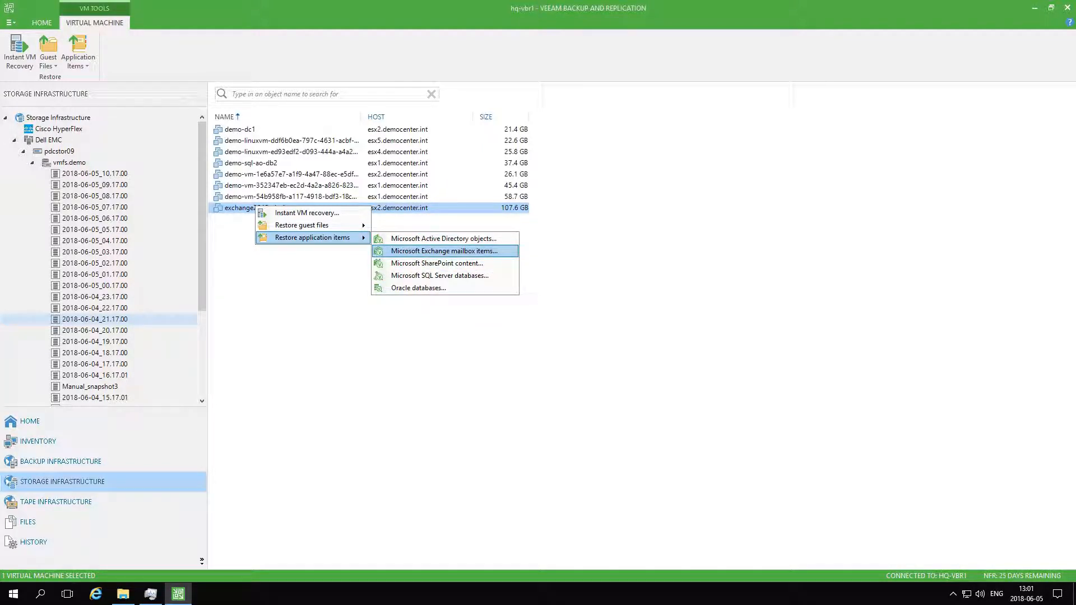
left_click(444, 251)
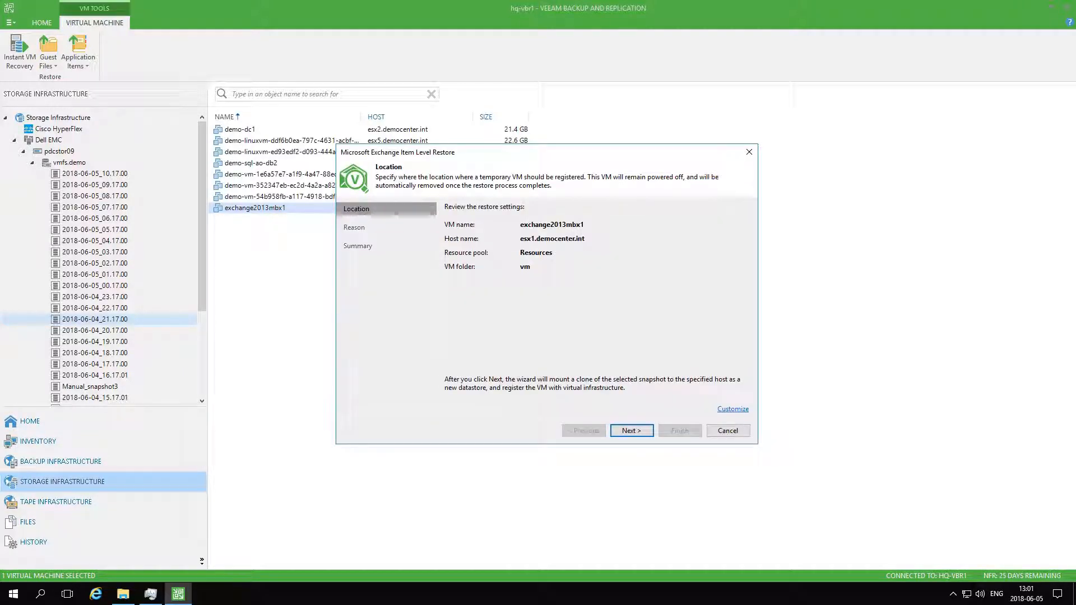
key("Return")
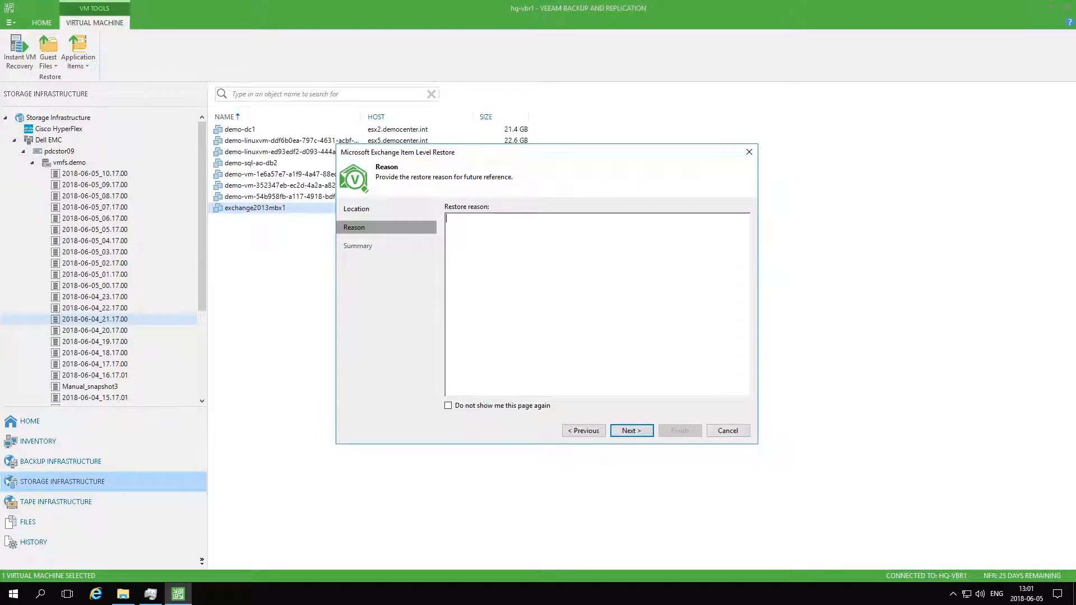
left_click_drag(644, 152, 664, 148)
left_click(748, 427)
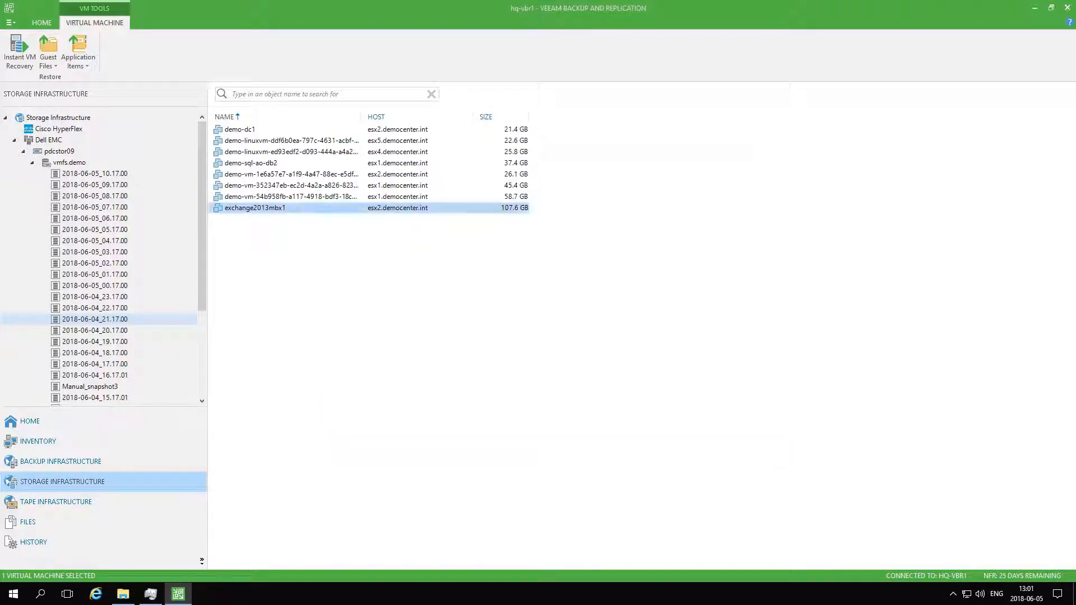
Select exchange2013mbx1 in the snapshot and collapse the vmfs.demo tree
left_click(290, 174)
left_click(256, 208)
left_click(32, 162)
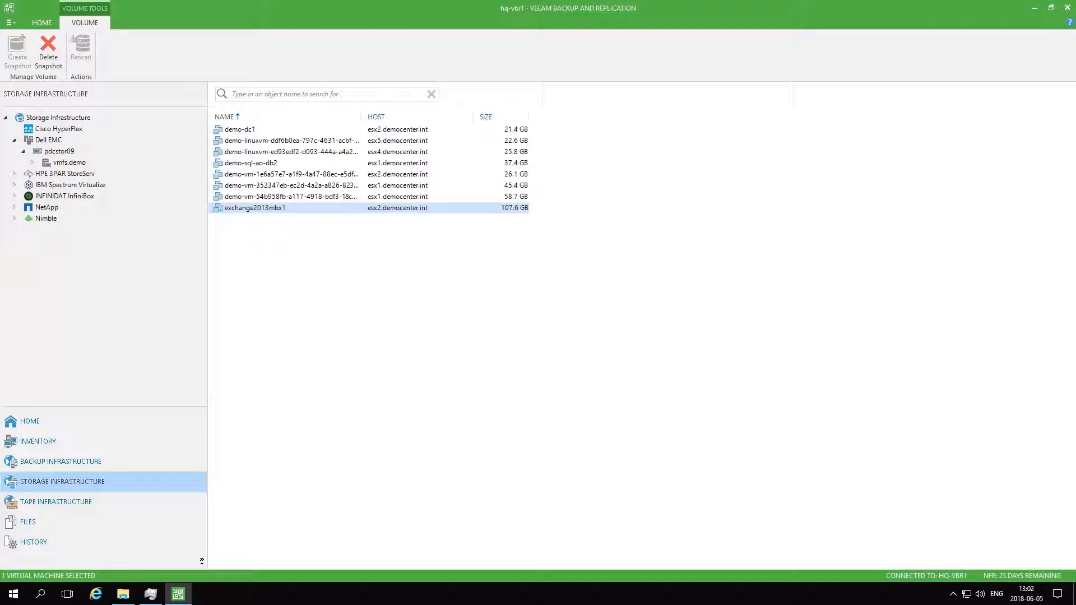